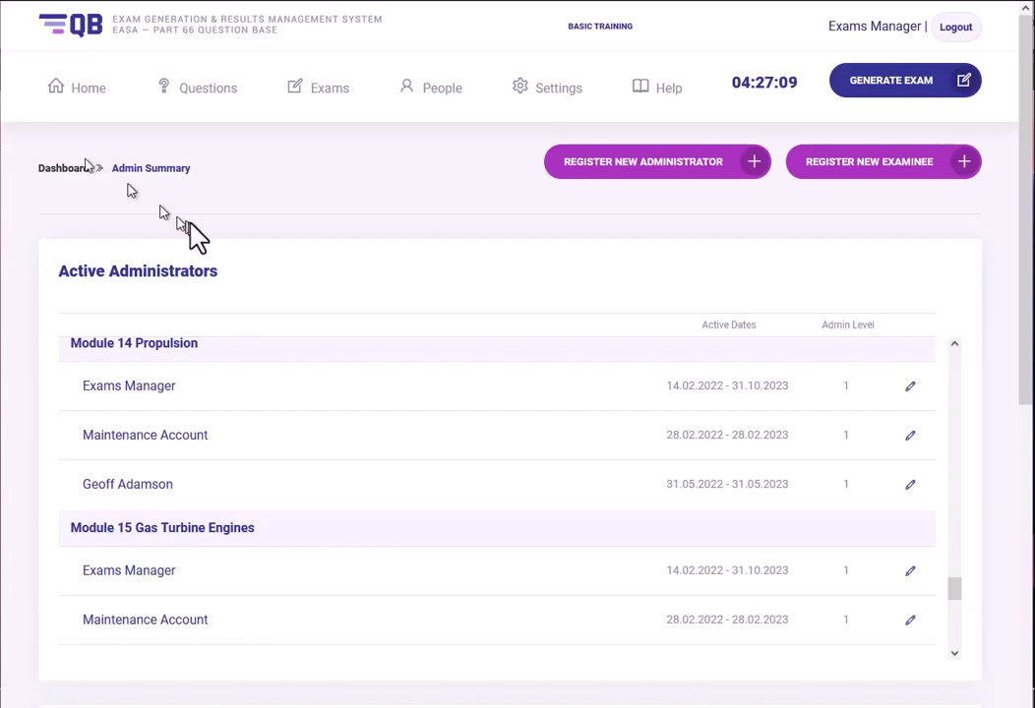
# Review the active examinees listed by module on the Admin Summary page
pyautogui.scroll(-5, 275, 224)
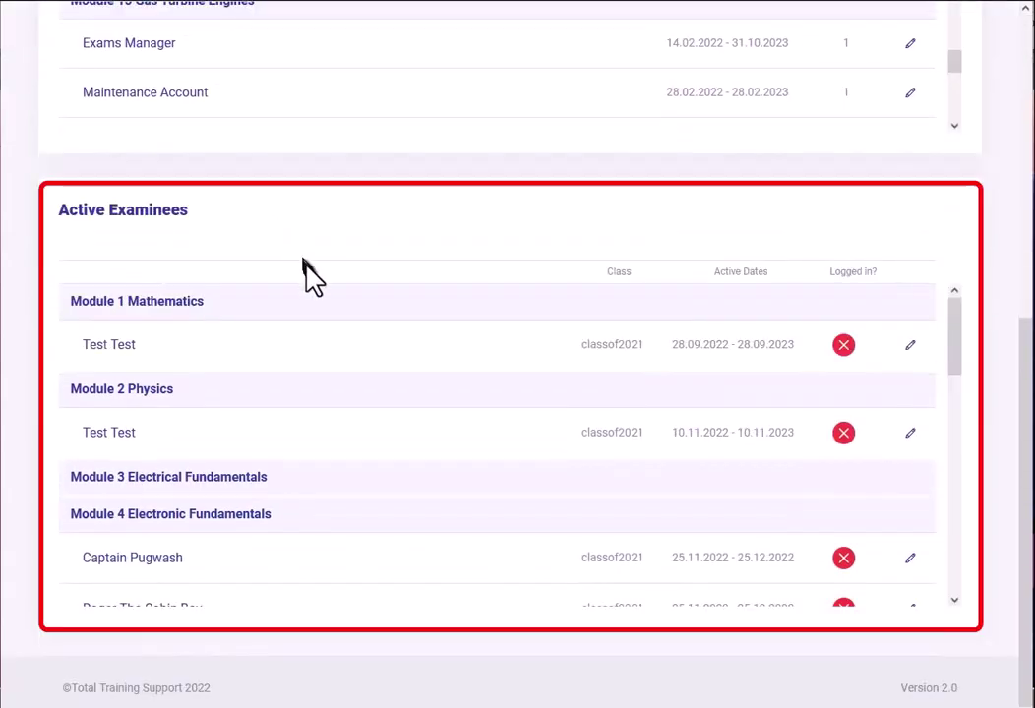
pyautogui.moveTo(955, 351)
pyautogui.mouseDown()
pyautogui.moveTo(956, 509)
pyautogui.moveTo(951, 347)
pyautogui.mouseUp()
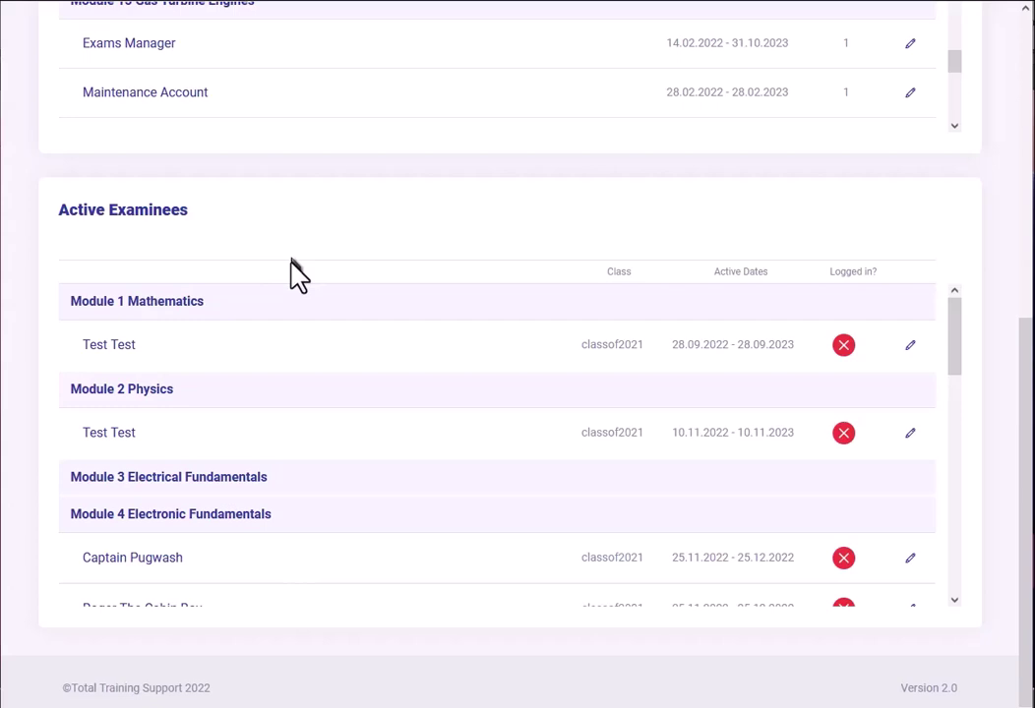
pyautogui.scroll(6, 293, 280)
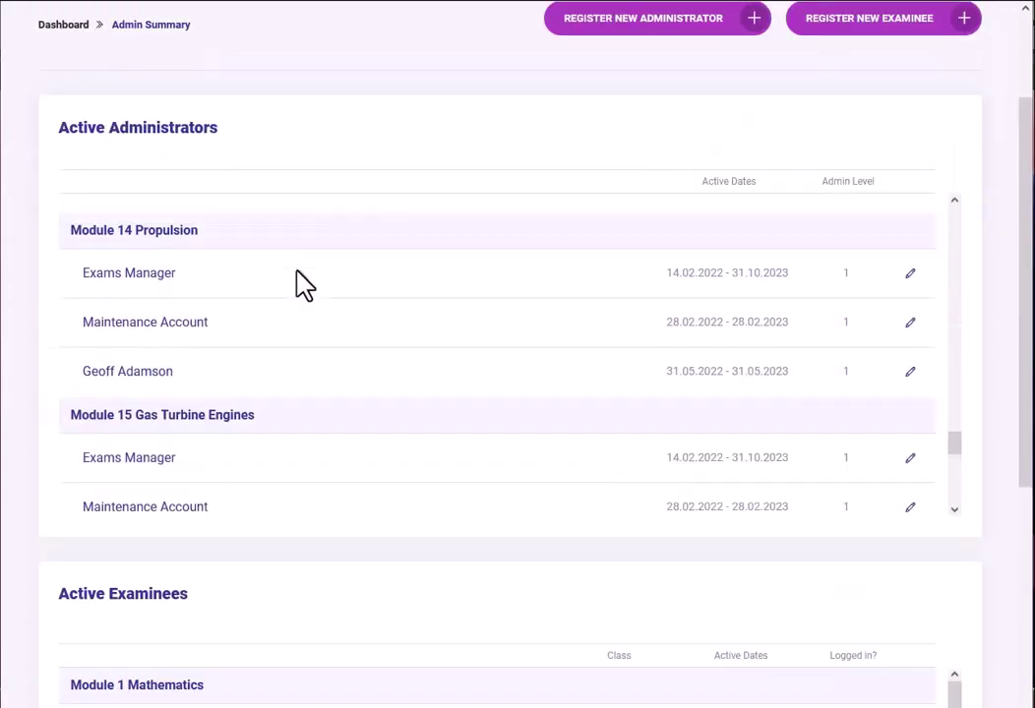
pyautogui.scroll(2, 360, 132)
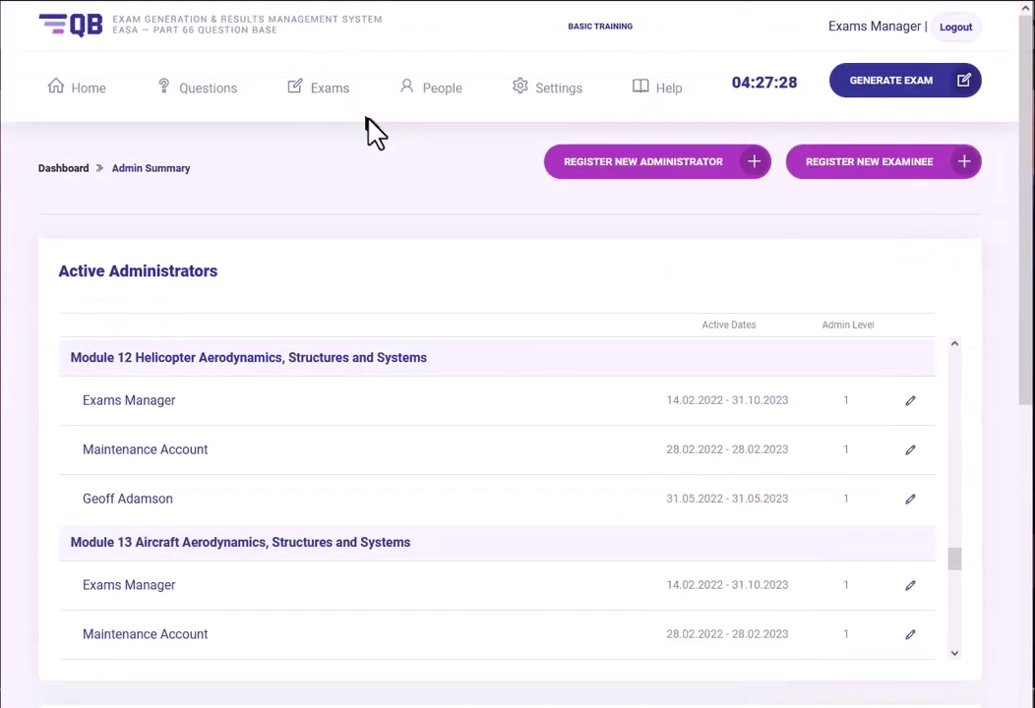
# Open the list of examinees and filter it to the class Class of 2023
pyautogui.click(444, 98)
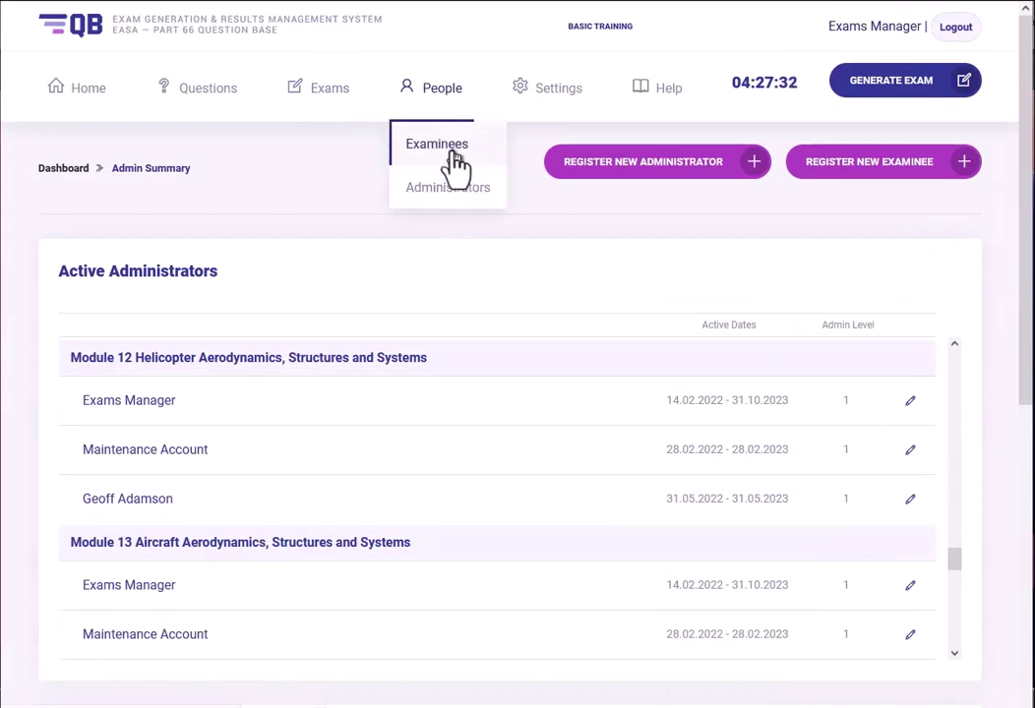
pyautogui.click(456, 158)
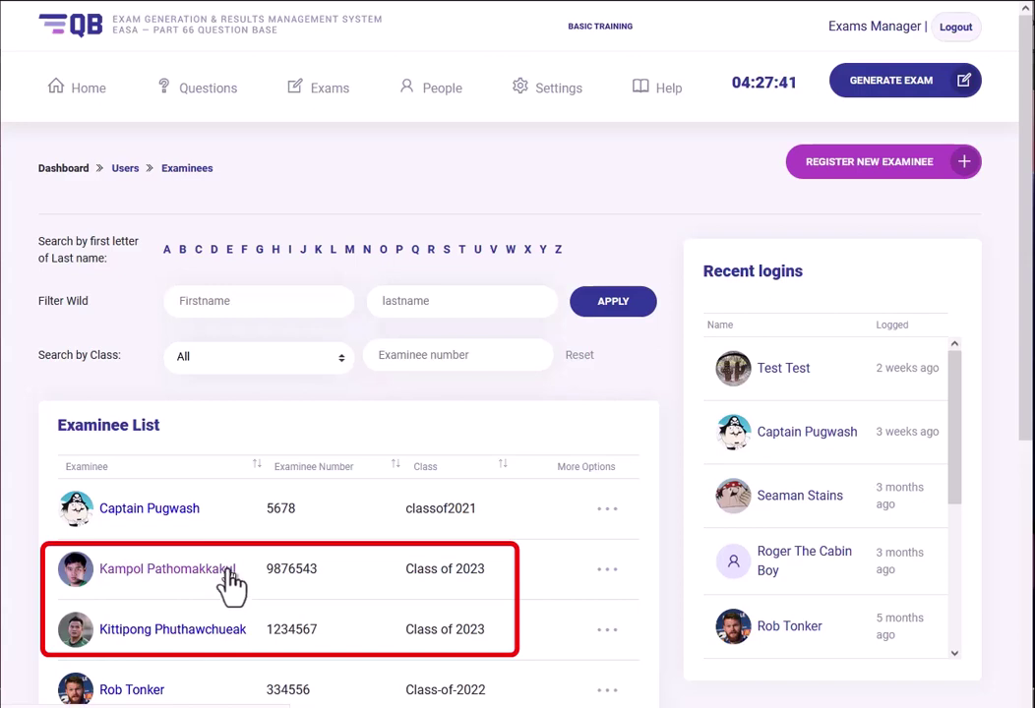
pyautogui.click(275, 360)
pyautogui.click(236, 470)
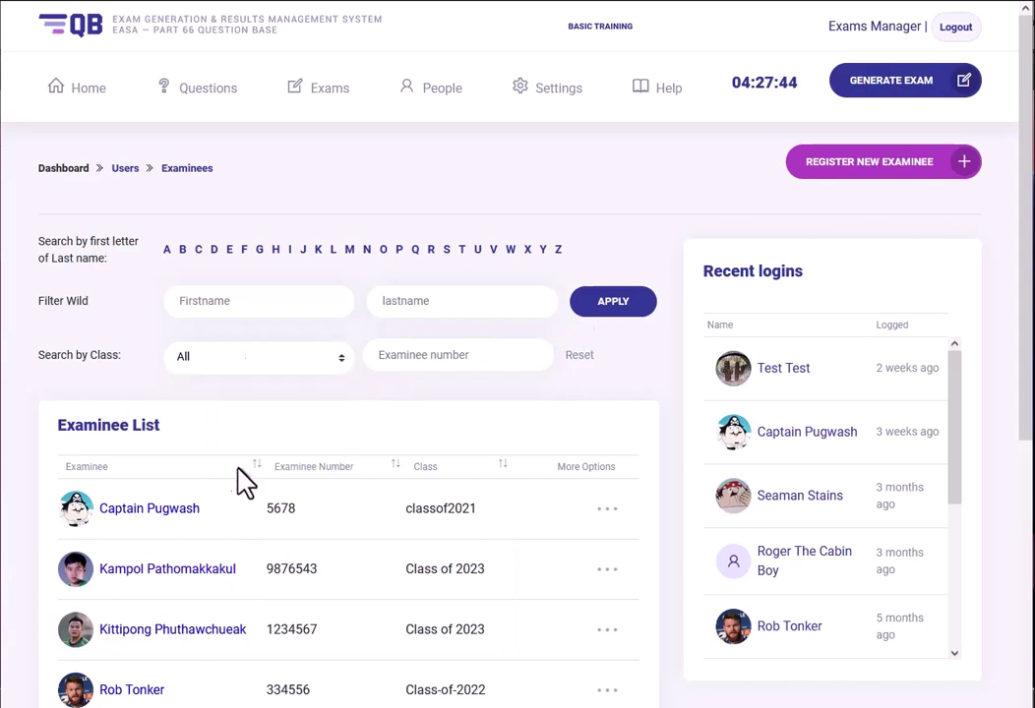
pyautogui.click(615, 303)
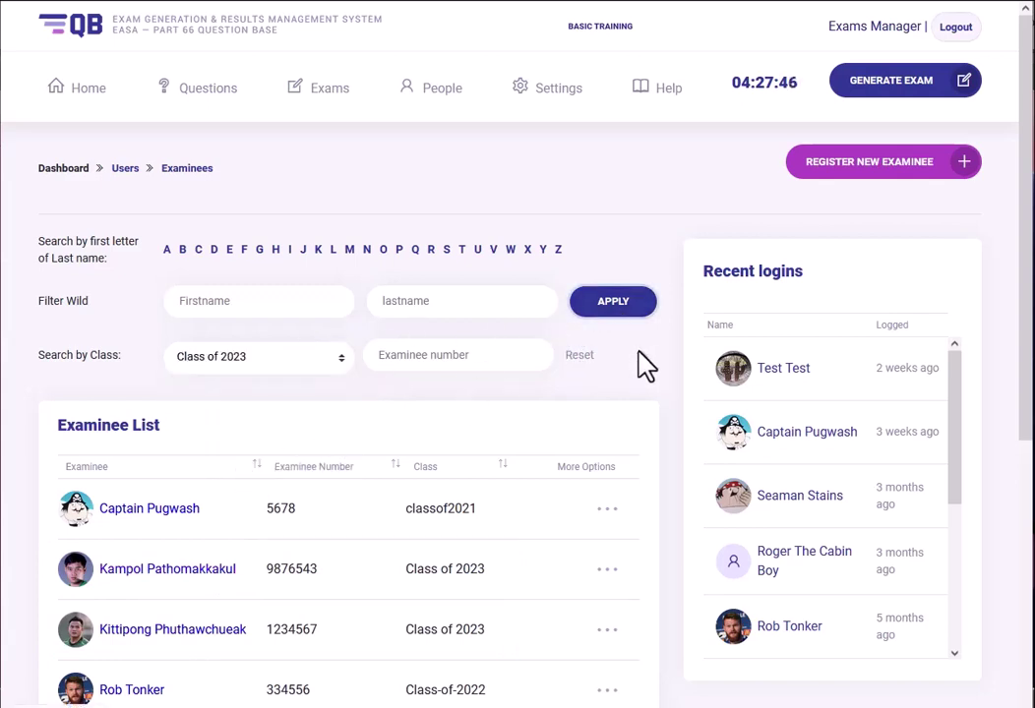
# Open the personal details of the first examinee in the filtered list
pyautogui.scroll(-1, 645, 367)
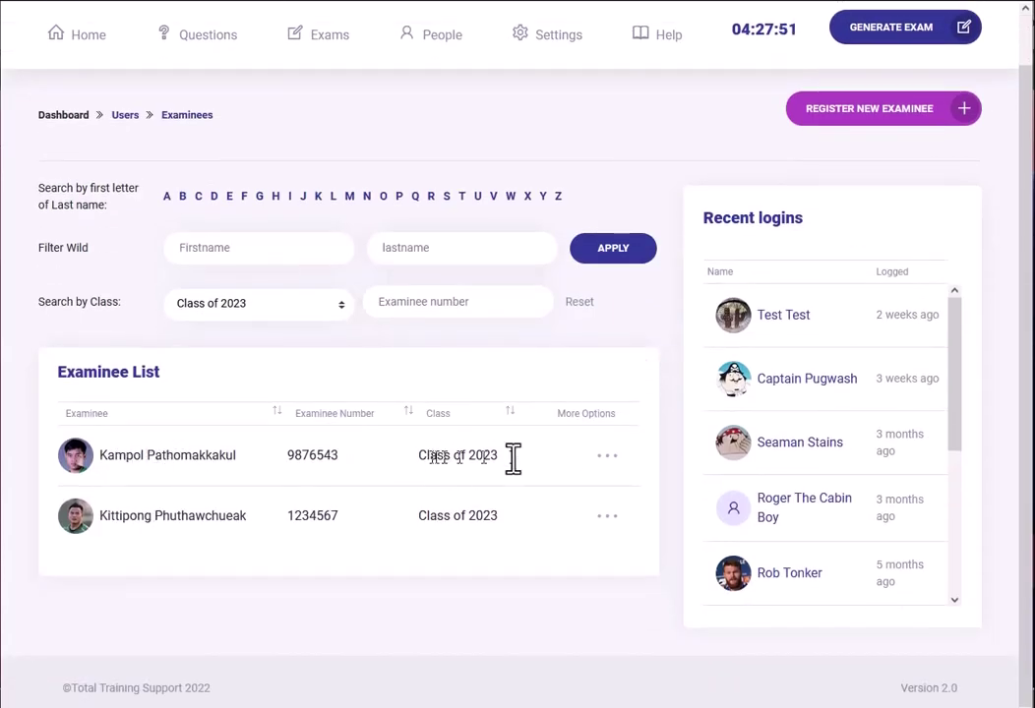
pyautogui.click(605, 456)
pyautogui.click(518, 454)
pyautogui.scroll(-2, 396, 412)
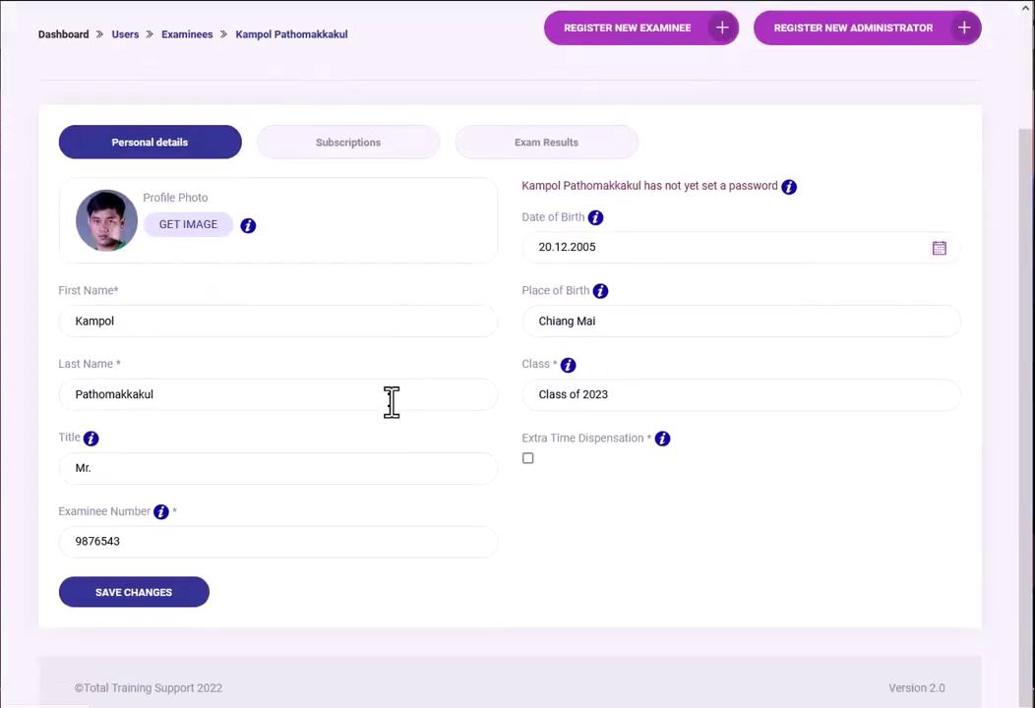
# Show the examinee's subscriptions and open the subscription form for module 1, Mathematics
pyautogui.click(339, 149)
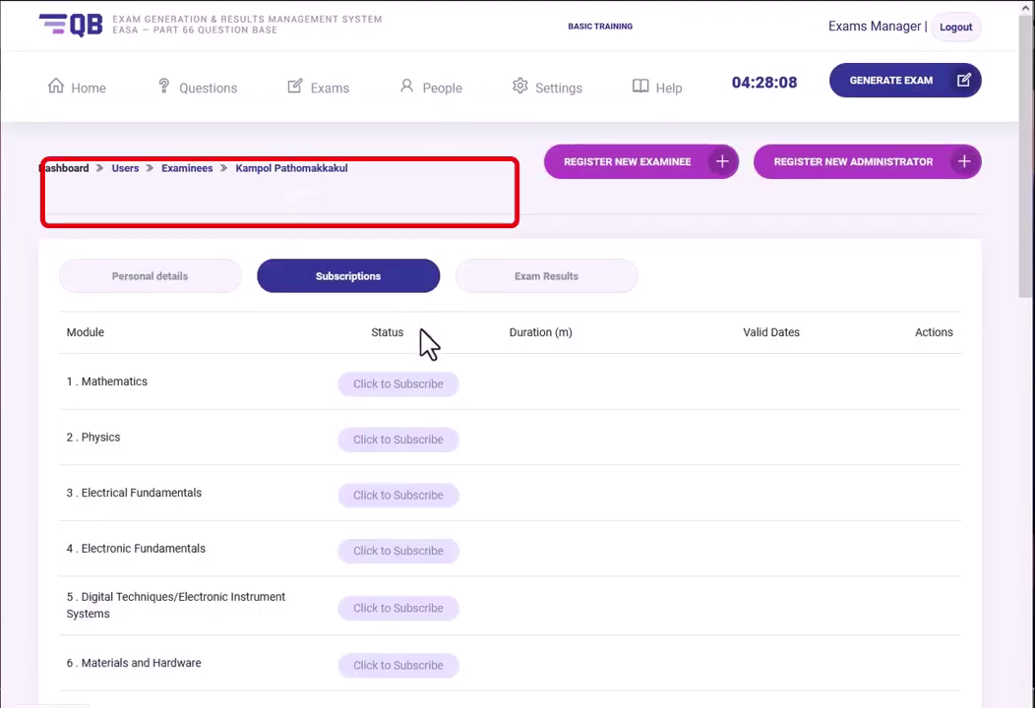
pyautogui.scroll(-2, 423, 345)
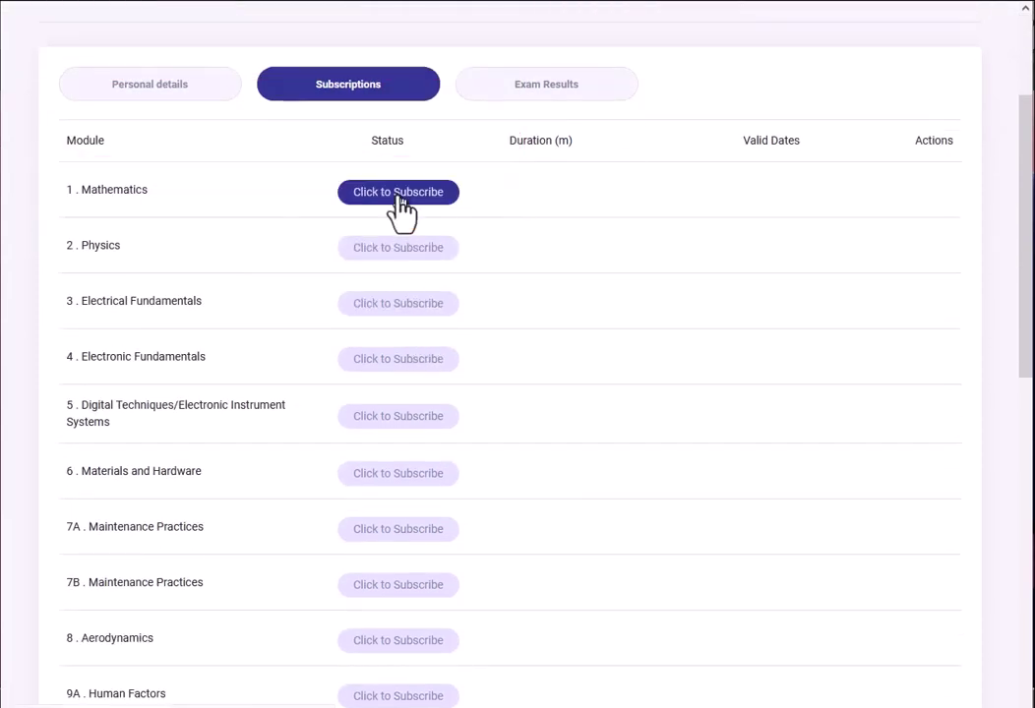
pyautogui.click(439, 197)
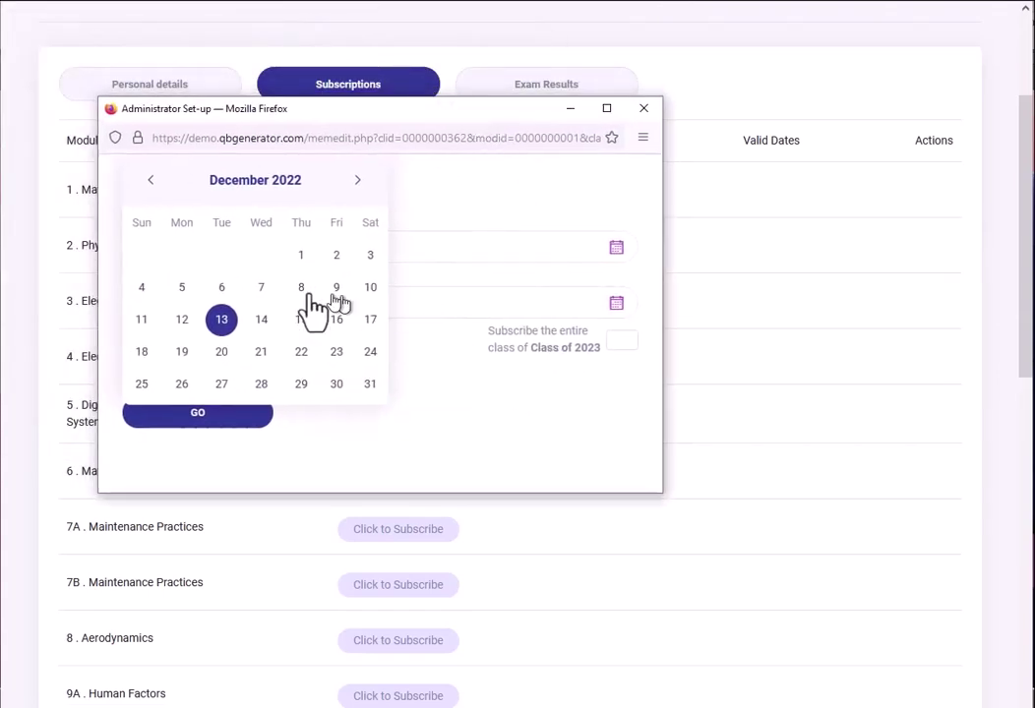
pyautogui.click(358, 185)
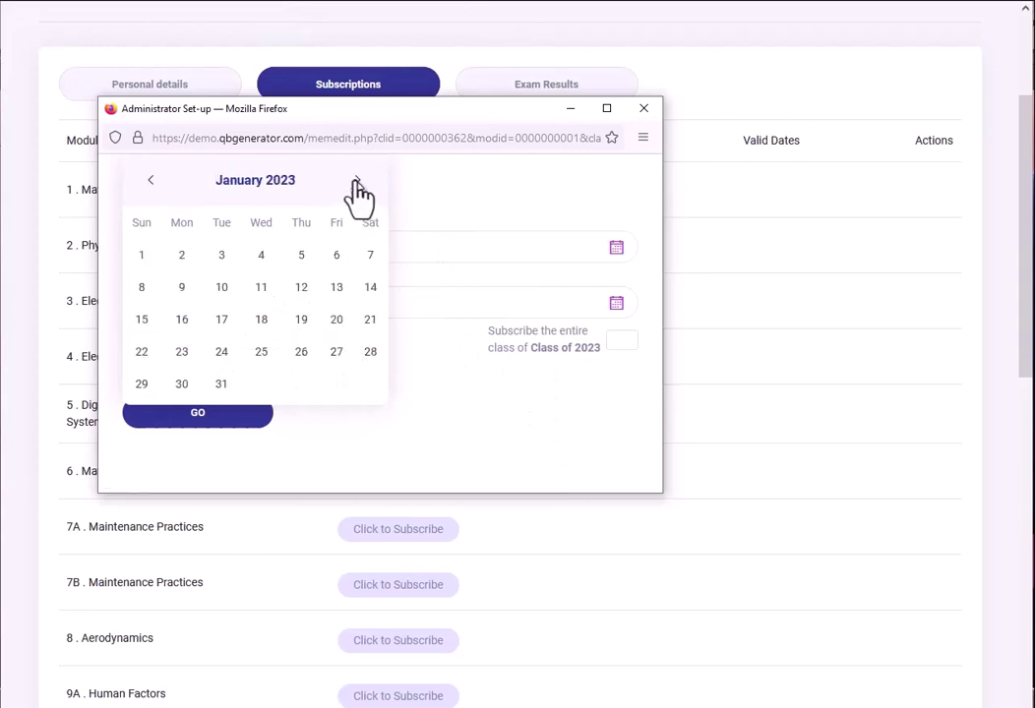
pyautogui.click(358, 185)
pyautogui.click(358, 185)
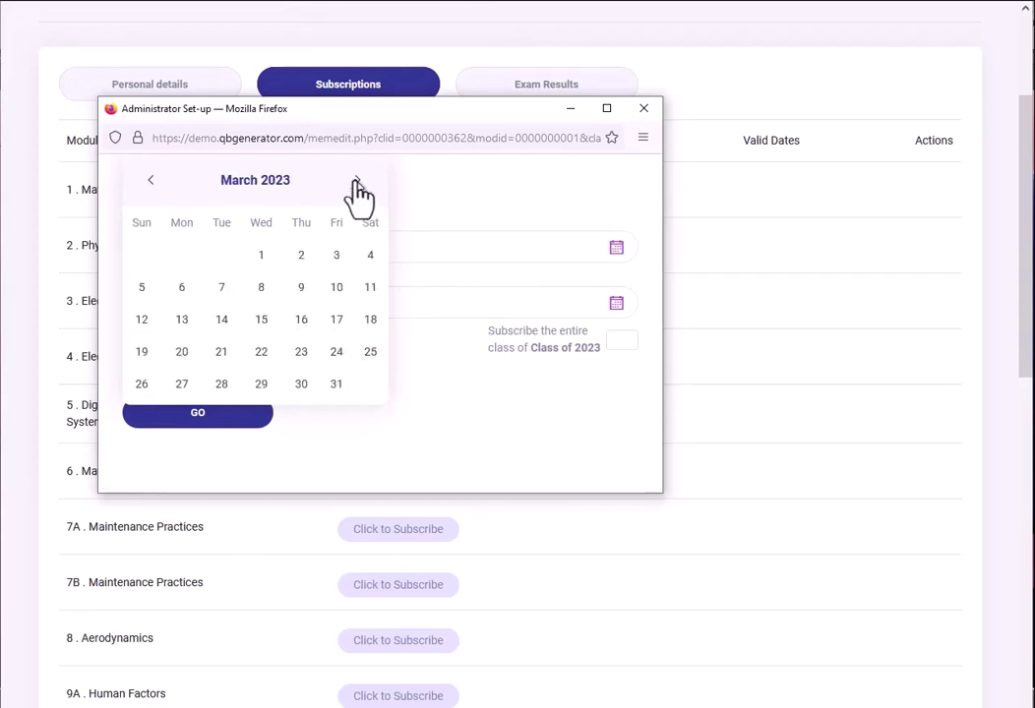
pyautogui.click(536, 208)
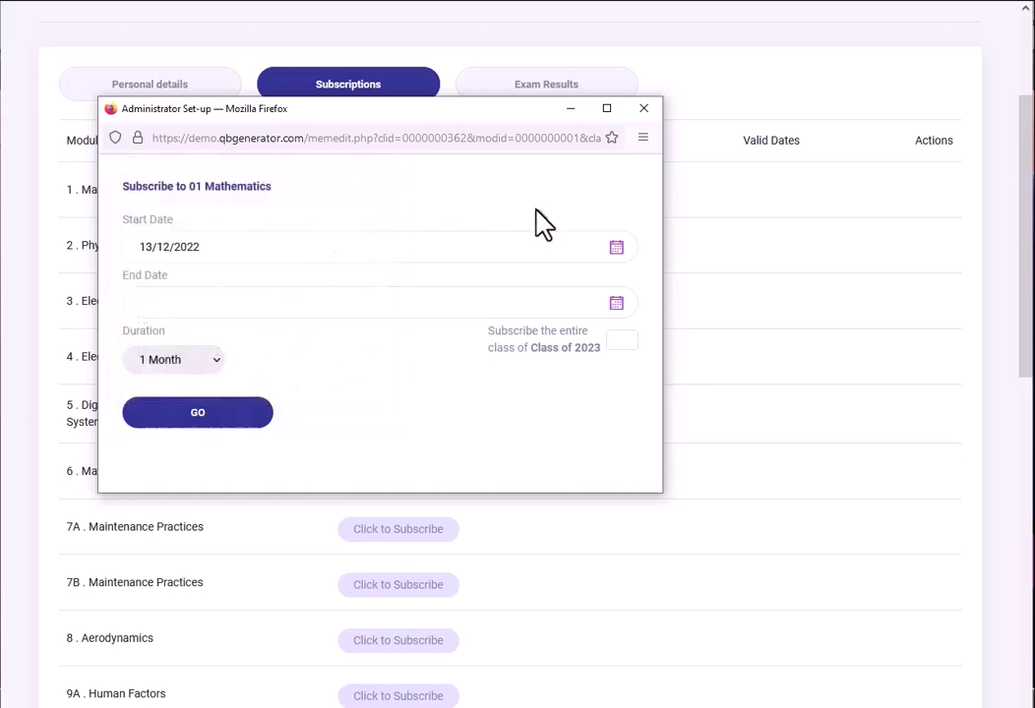
# Set the Mathematics subscription's duration to 3 Months, apply it to the entire Class of 2023, and submit it
pyautogui.click(202, 362)
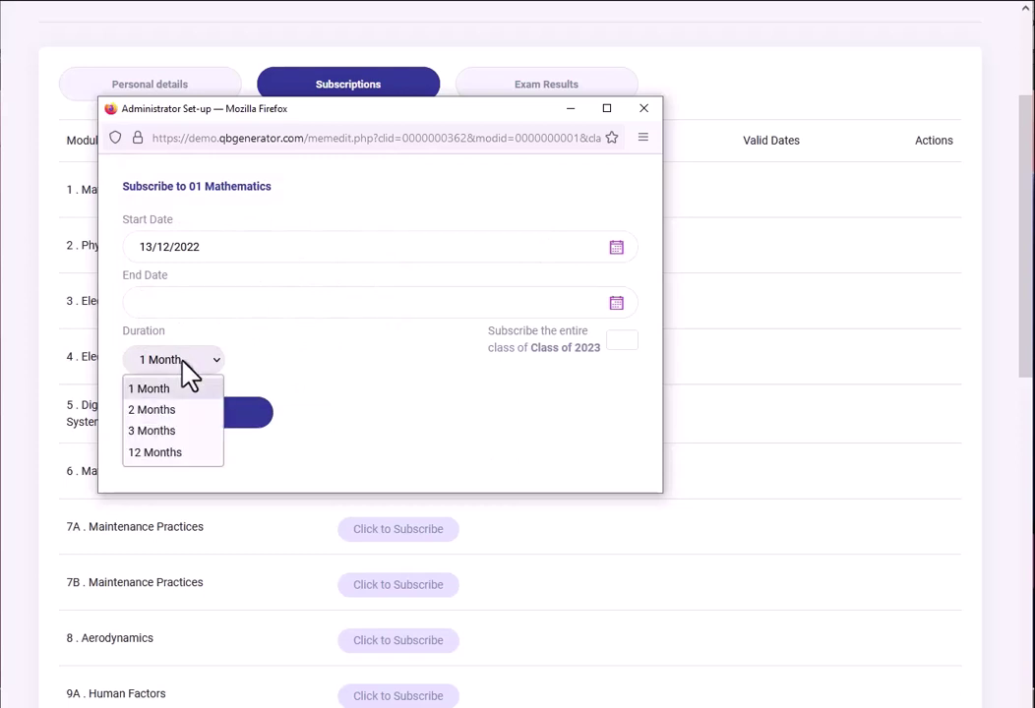
pyautogui.click(176, 433)
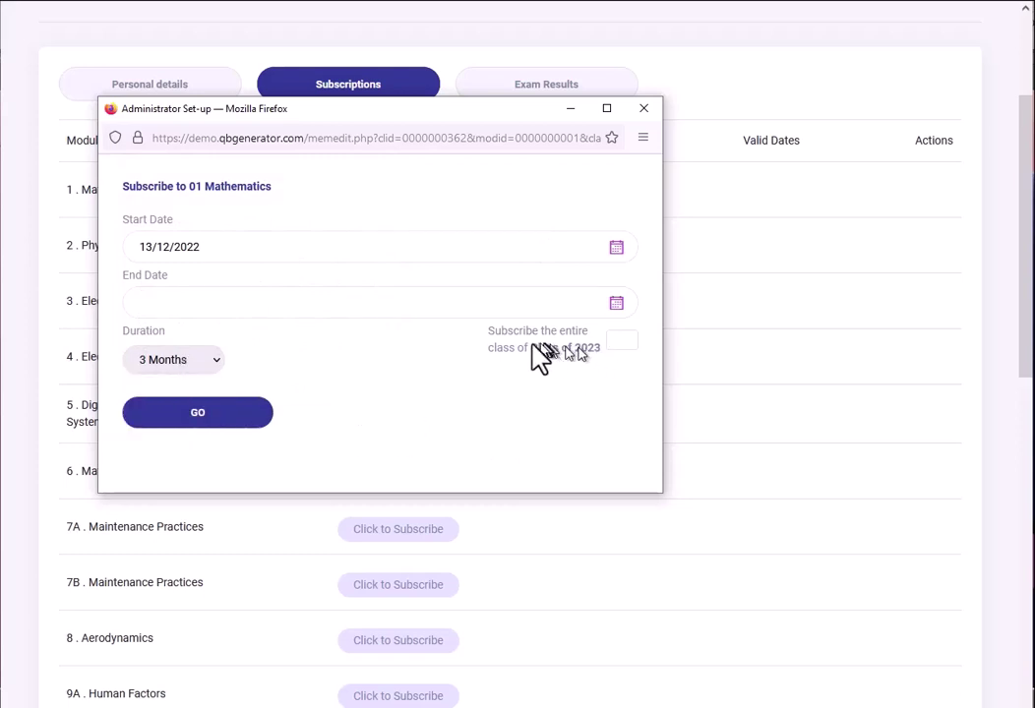
pyautogui.moveTo(488, 333); pyautogui.dragTo(596, 356)
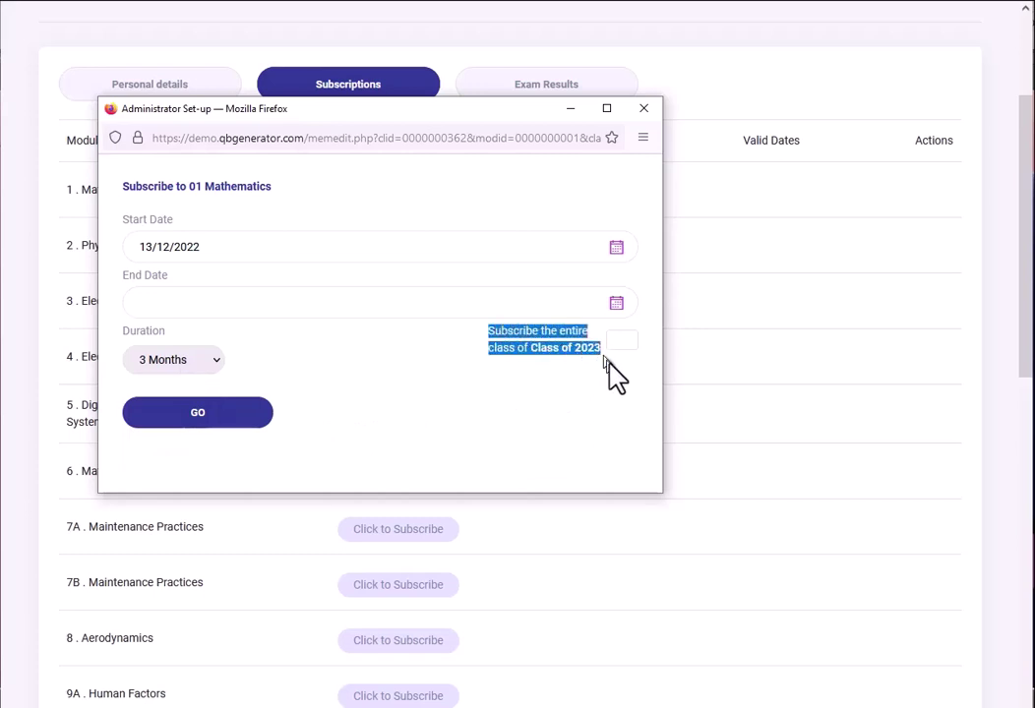
pyautogui.click(618, 372)
pyautogui.click(623, 342)
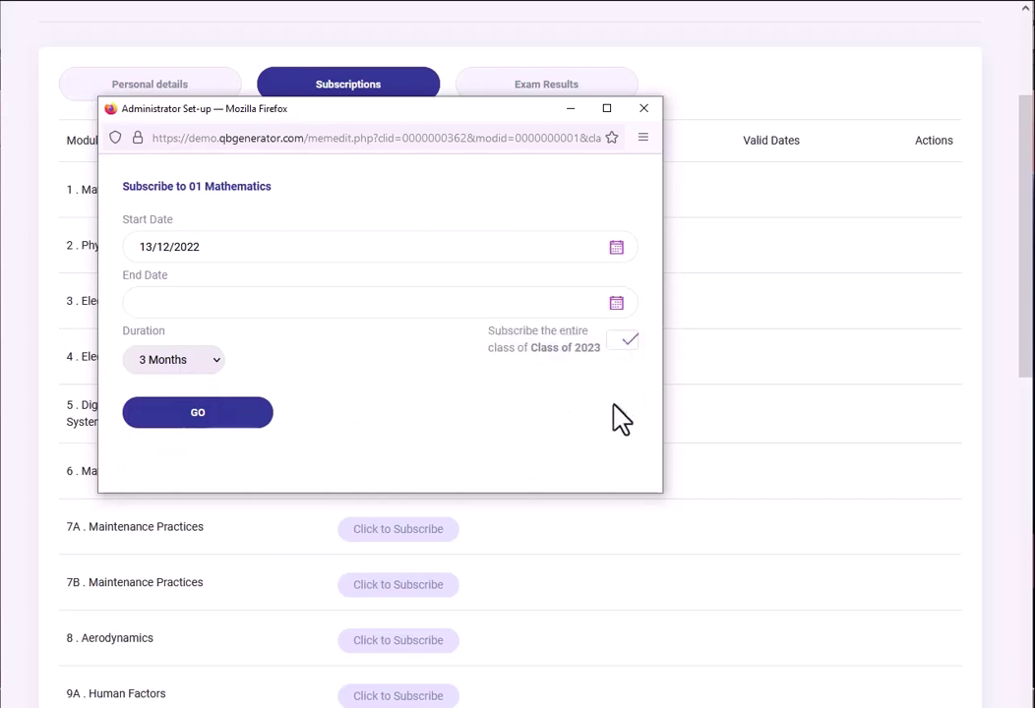
pyautogui.click(185, 417)
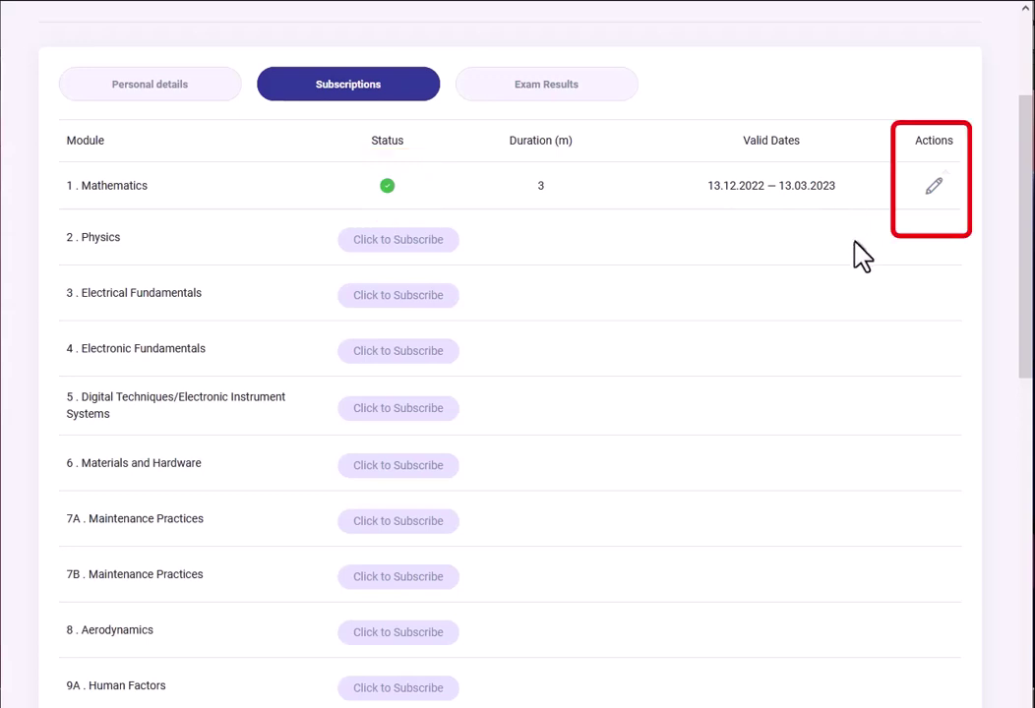
# Edit the examinee's Mathematics subscription to a 12 Months duration with an automatically calculated end date, and save it
pyautogui.click(933, 189)
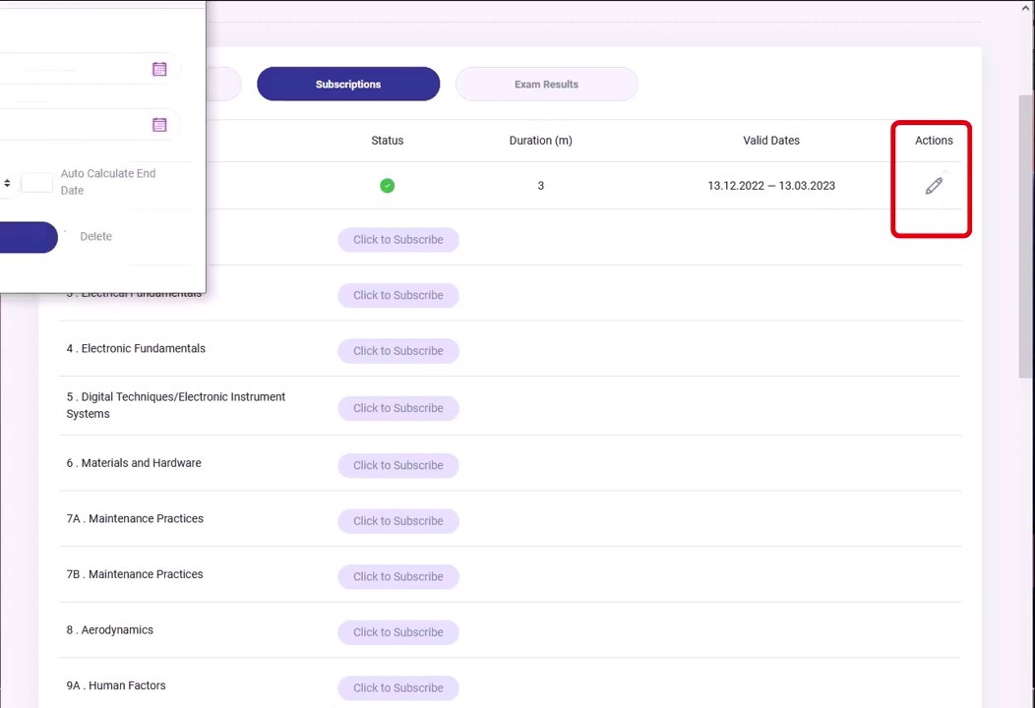
pyautogui.click(226, 283)
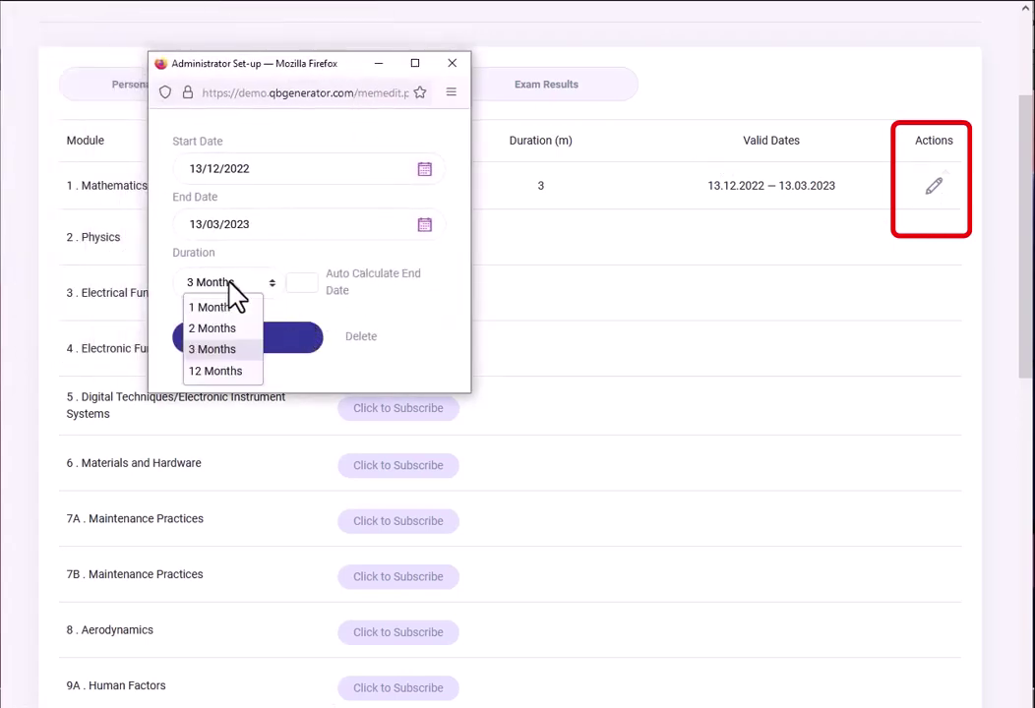
pyautogui.click(242, 371)
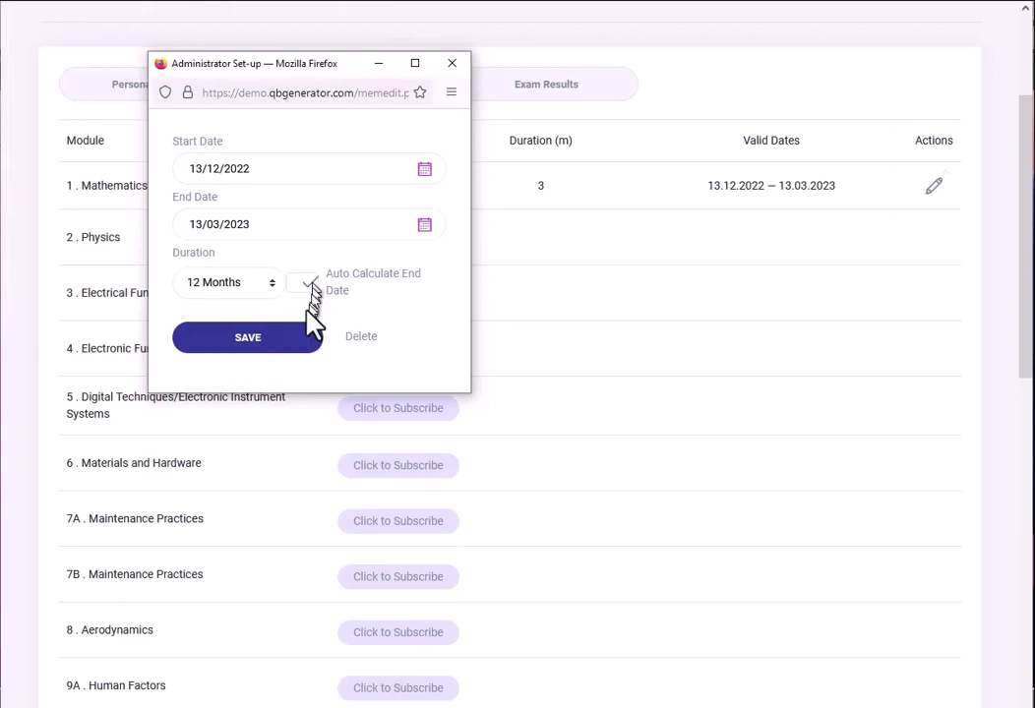
pyautogui.click(308, 282)
pyautogui.click(290, 341)
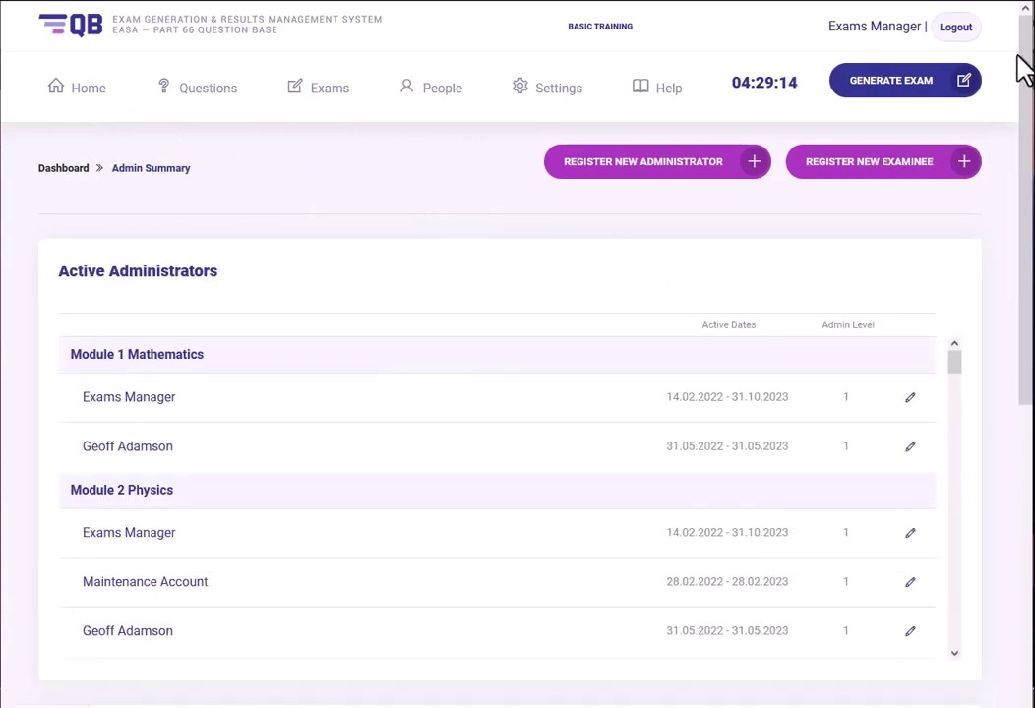
# Check the classes and active dates of the Module 1 Mathematics examinees on the Admin Summary page
pyautogui.moveTo(1023, 66); pyautogui.dragTo(1024, 373)
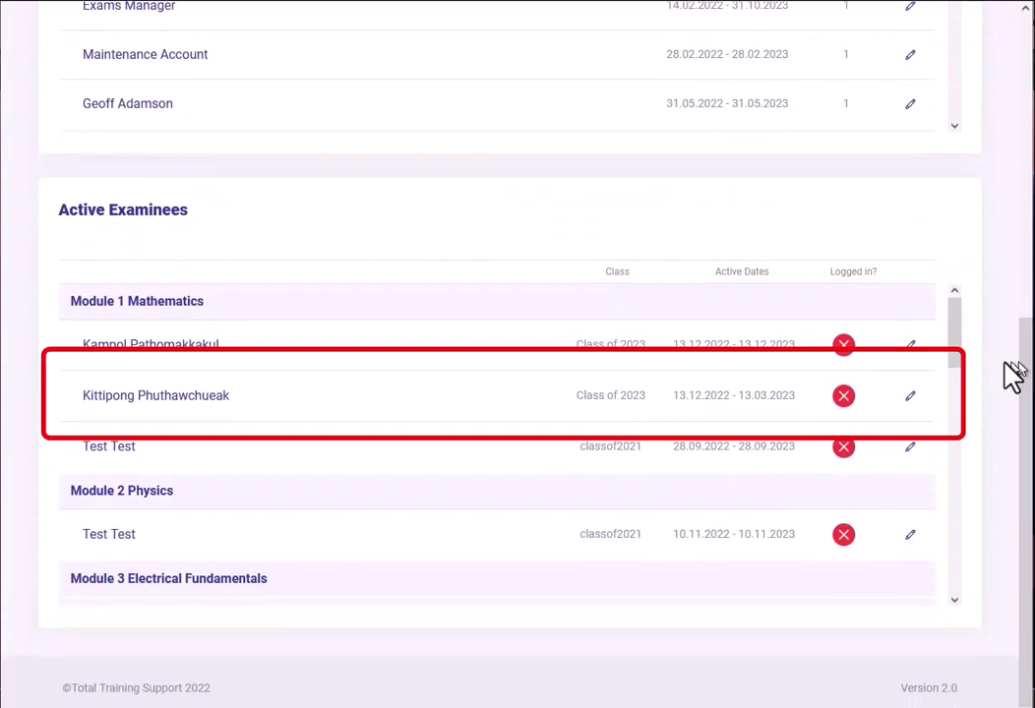
pyautogui.scroll(1, 956, 341)
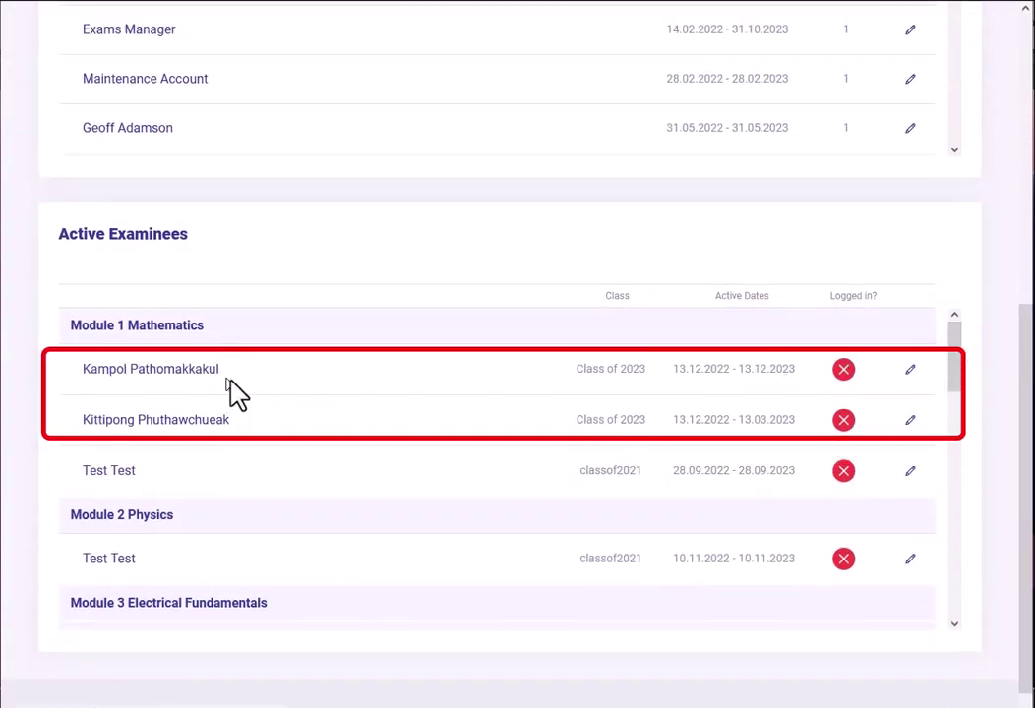
pyautogui.moveTo(567, 374); pyautogui.dragTo(649, 366)
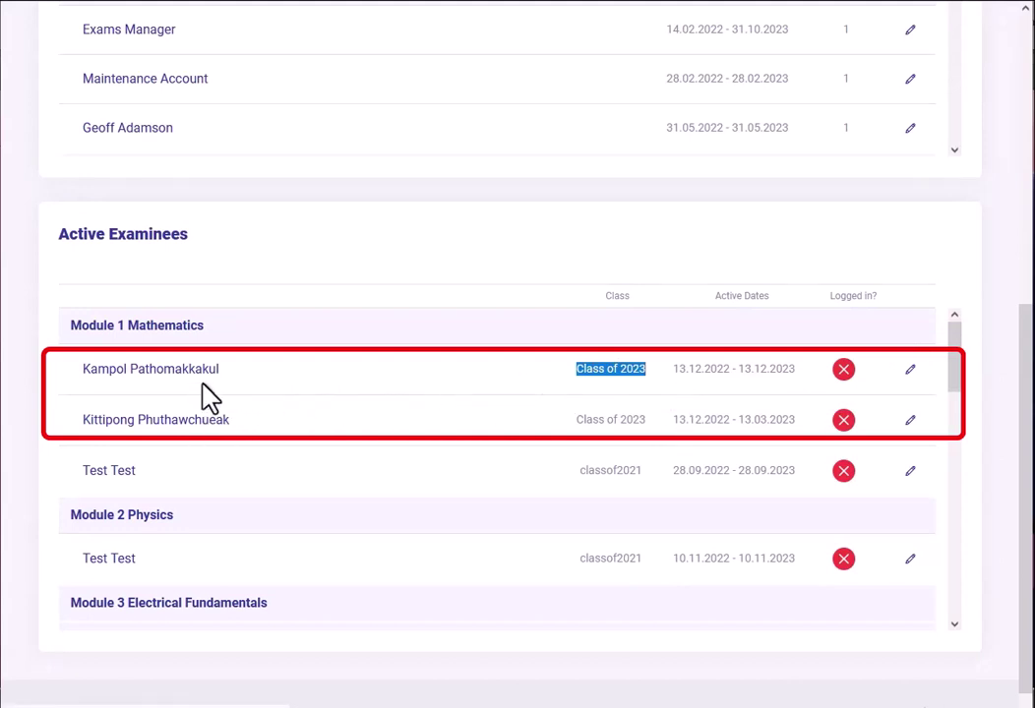
pyautogui.click(520, 374)
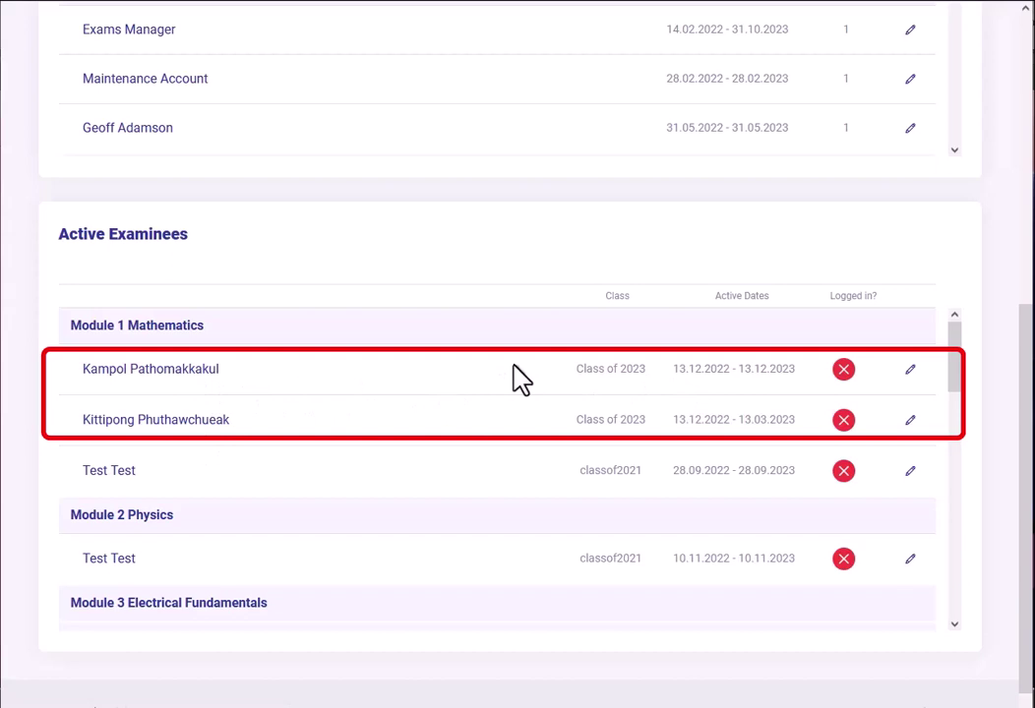